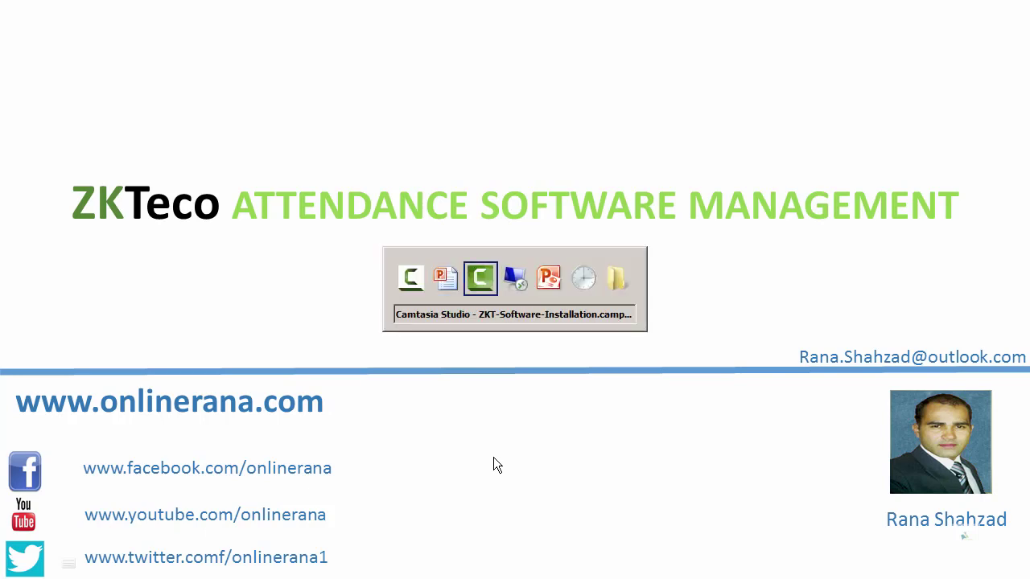
{"action": "key", "text": "Tab"}
{"action": "key", "text": "Tab"}
{"action": "key", "text": "Tab"}
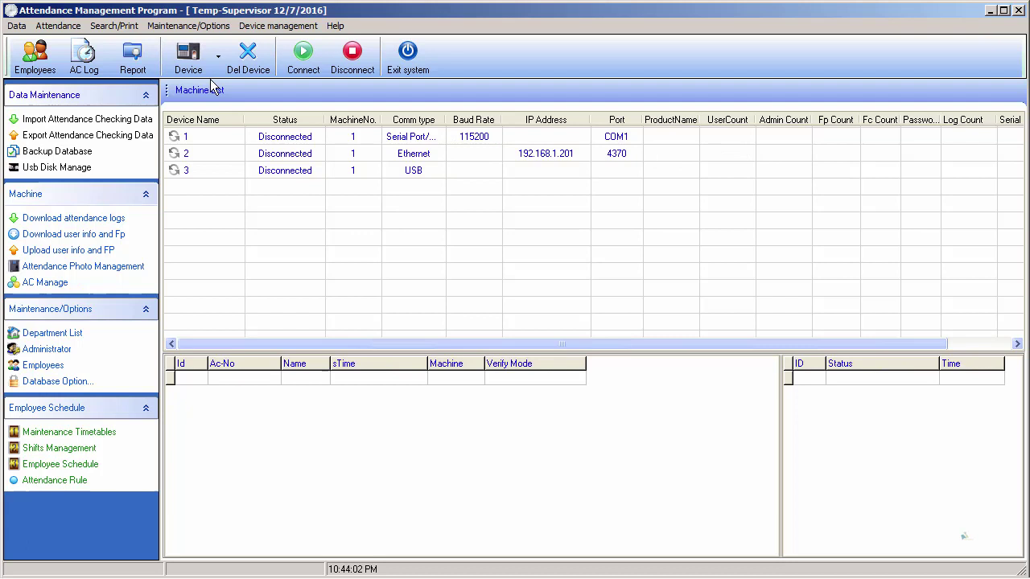
Delete the USB device, the Ethernet device and device 1, leaving the machine list empty.
{"action": "left_click", "coordinate": [206, 155]}
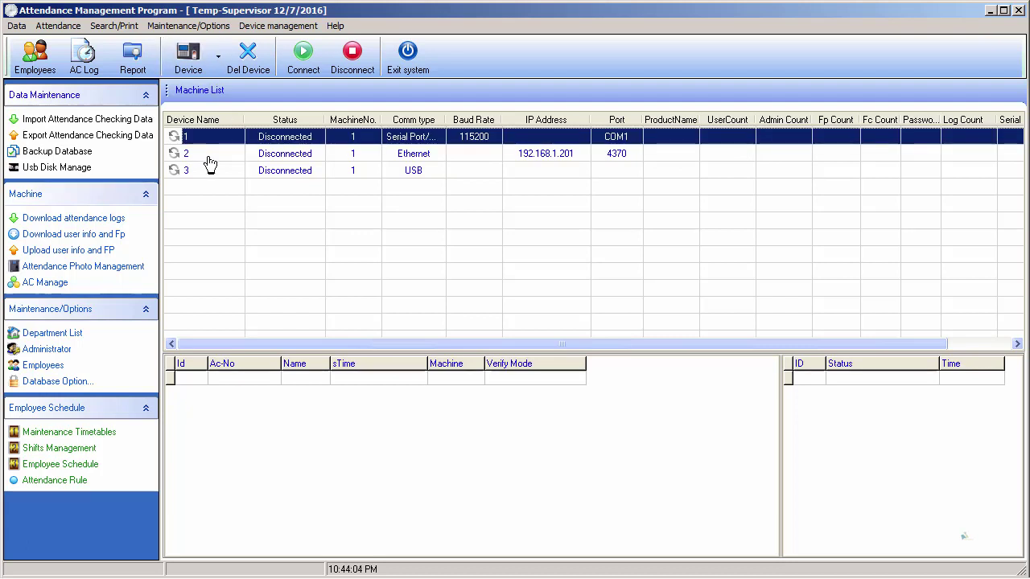
{"action": "left_click", "coordinate": [214, 173]}
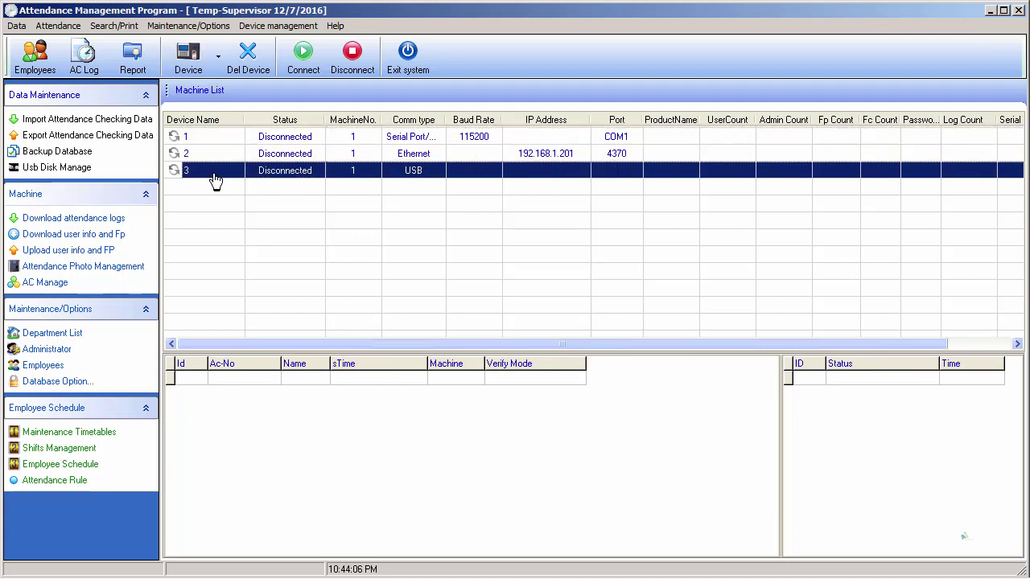
{"action": "left_click", "coordinate": [249, 71]}
{"action": "left_click", "coordinate": [495, 346]}
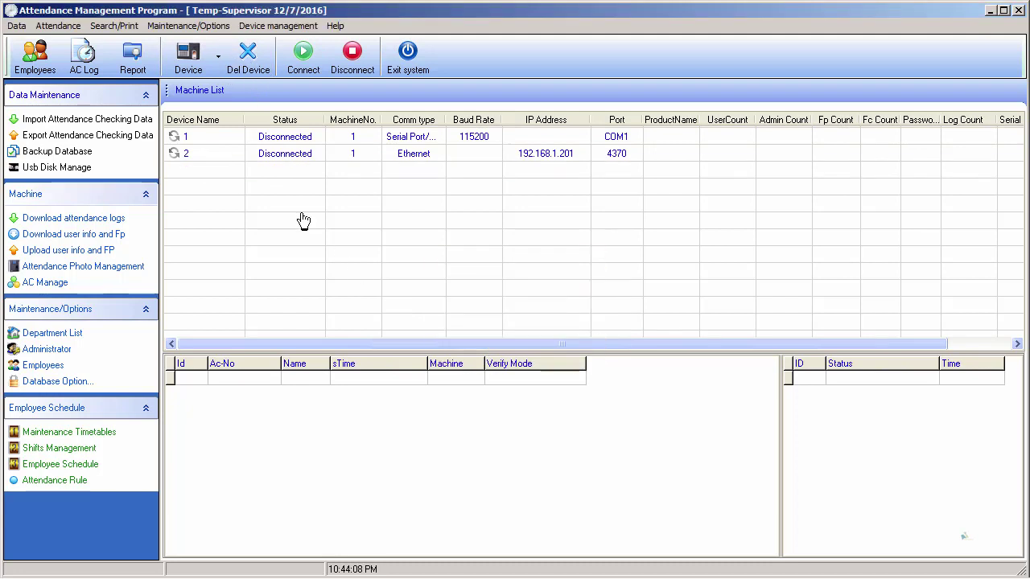
{"action": "left_click", "coordinate": [214, 154]}
{"action": "left_click", "coordinate": [250, 66]}
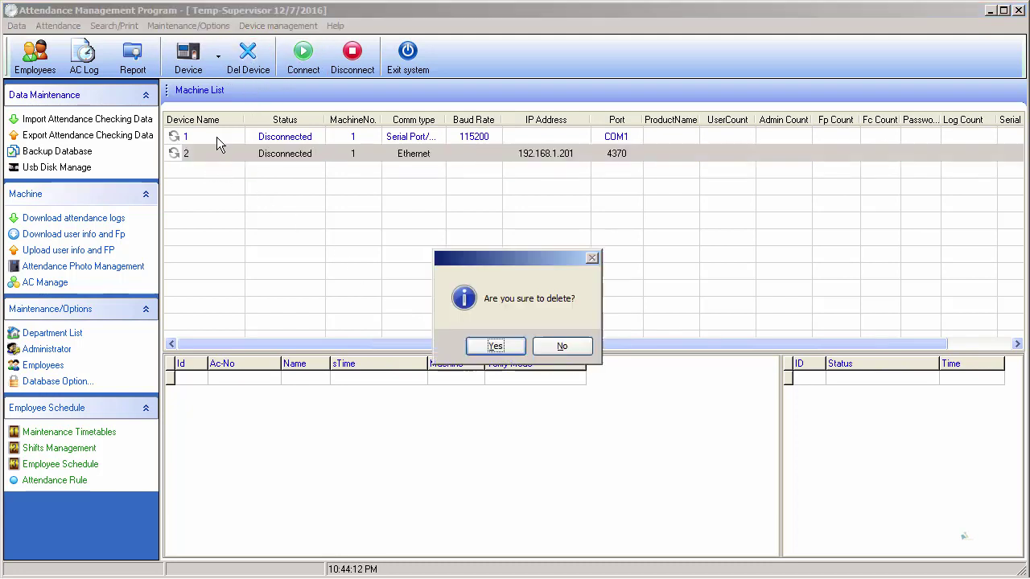
{"action": "left_click", "coordinate": [495, 346]}
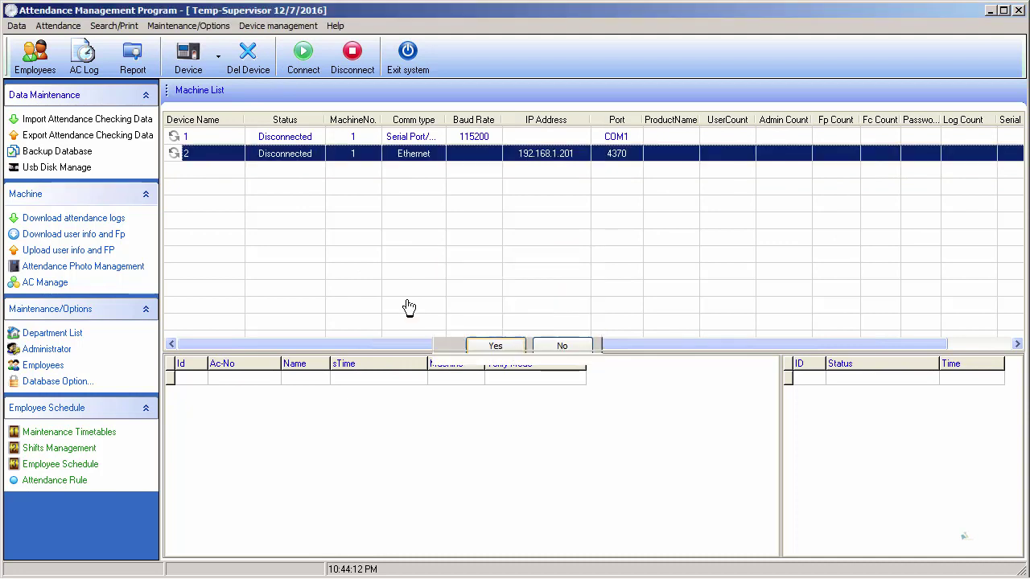
{"action": "left_click", "coordinate": [224, 140]}
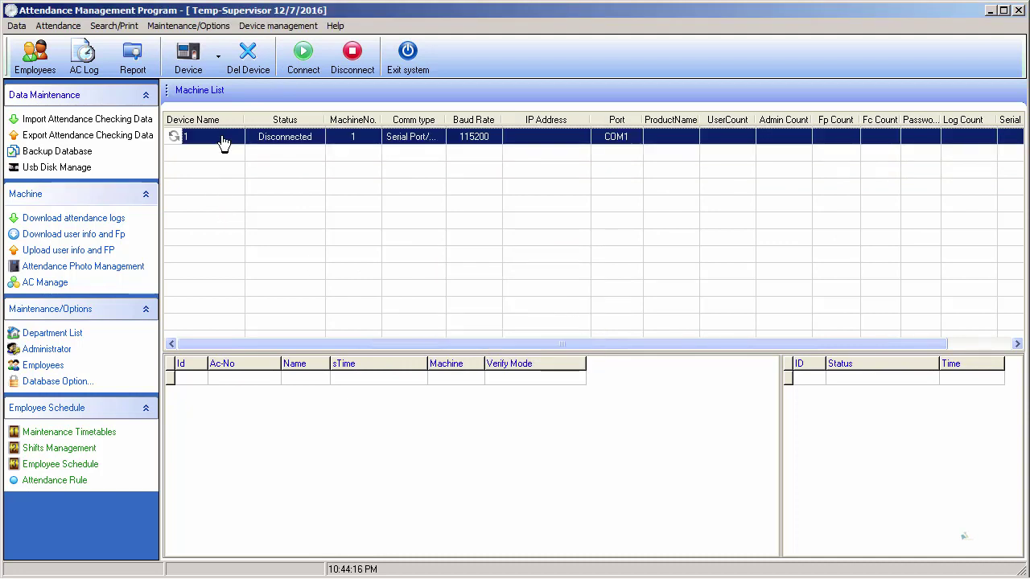
{"action": "left_click", "coordinate": [256, 71]}
Create a new Ethernet device entry from the Device menu and name it NYM.
{"action": "left_click", "coordinate": [487, 348]}
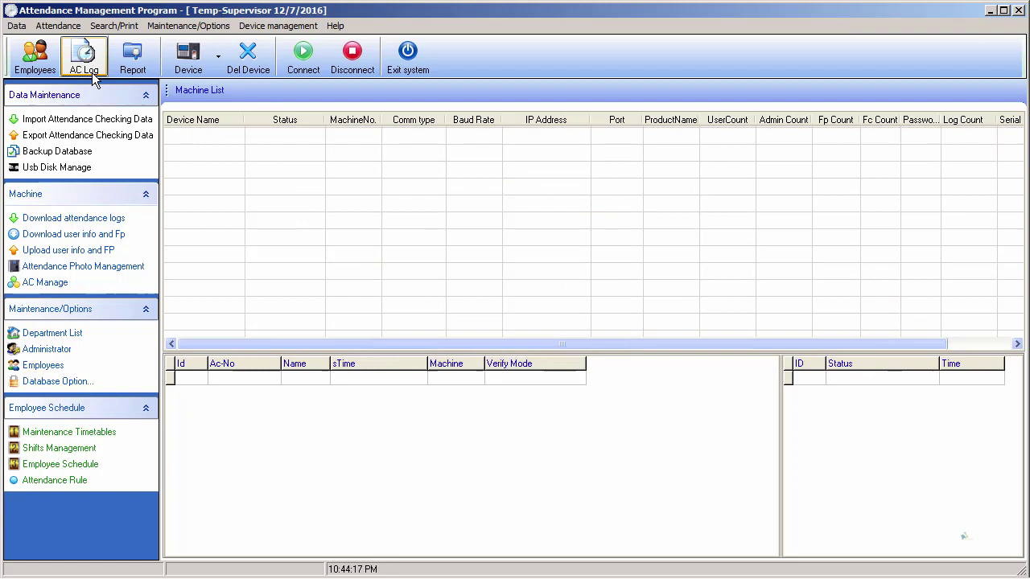
{"action": "left_click", "coordinate": [199, 72]}
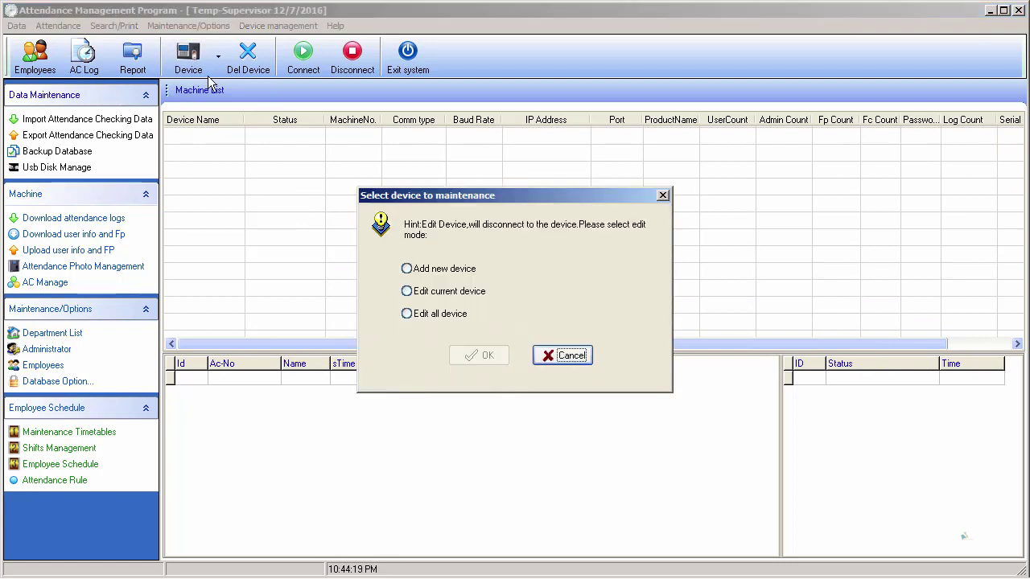
{"action": "left_click", "coordinate": [409, 270]}
{"action": "left_click", "coordinate": [482, 357]}
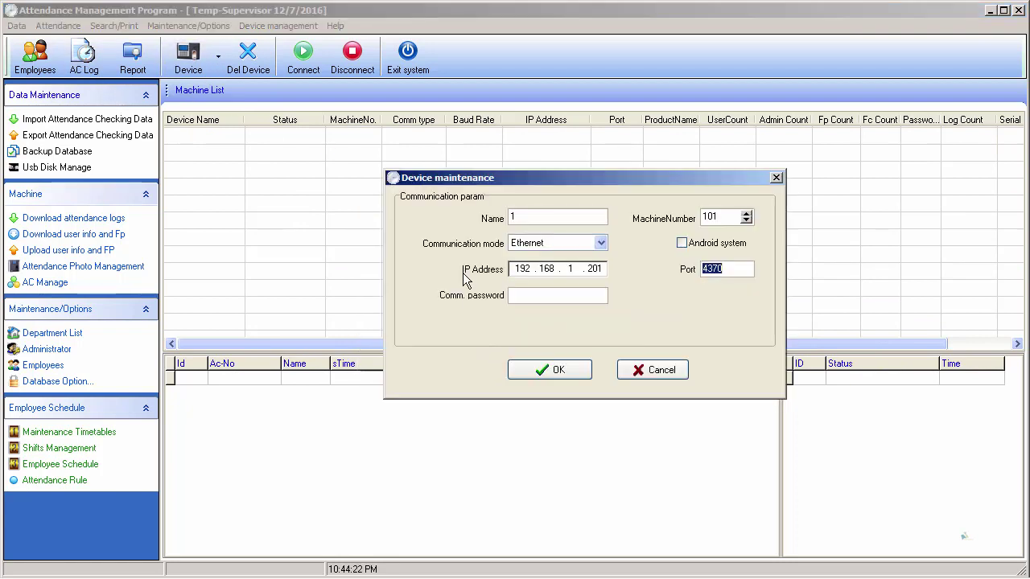
{"action": "left_click", "coordinate": [553, 218]}
{"action": "type", "text": "NY"}
{"action": "type", "text": "C"}
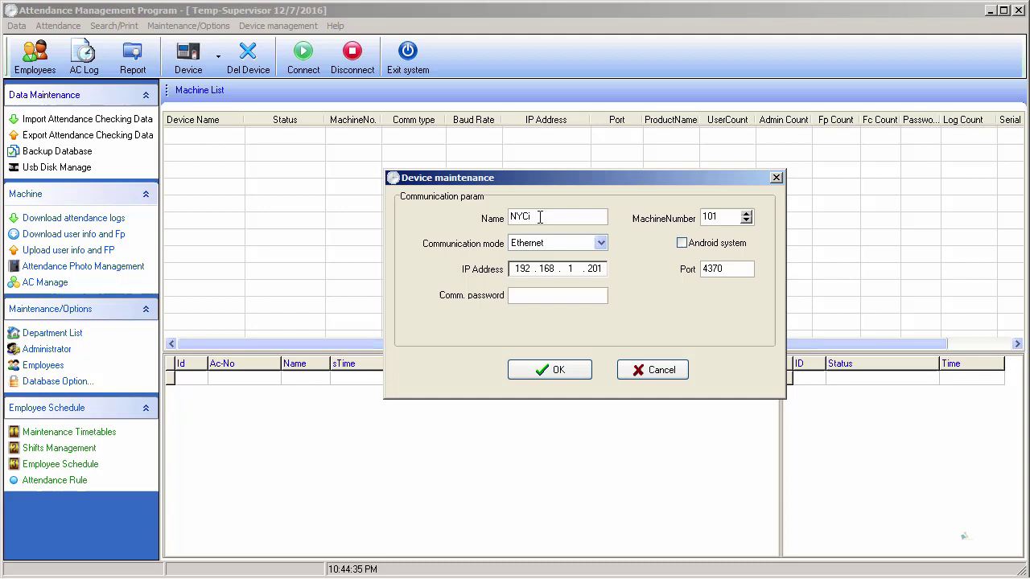
{"action": "key", "text": "BackSpace"}
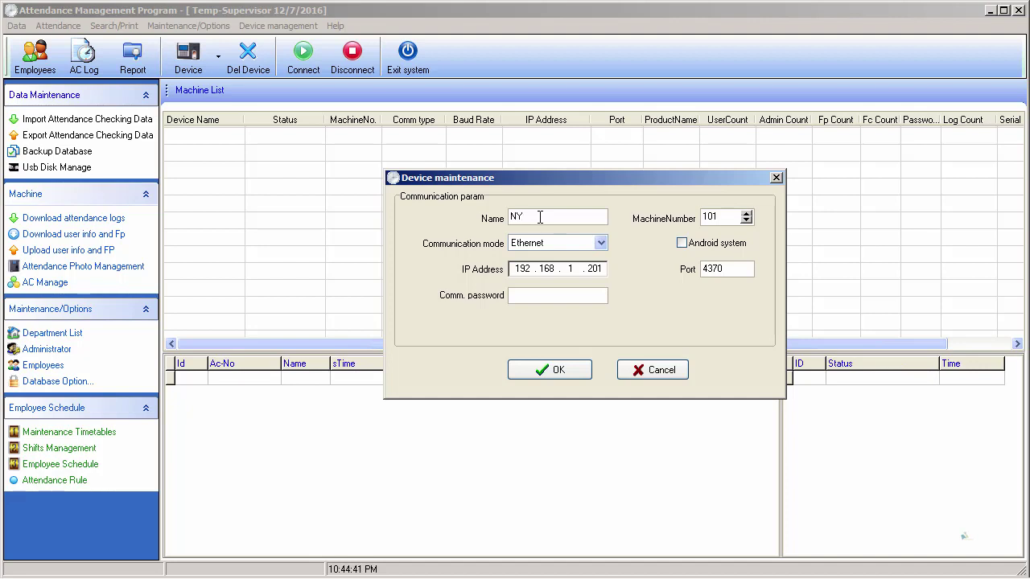
{"action": "type", "text": "M"}
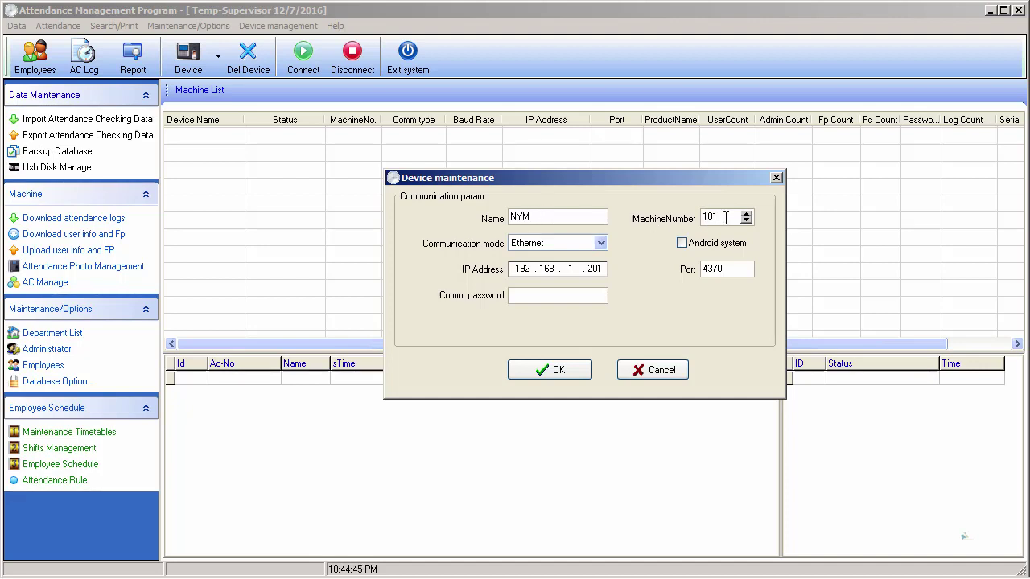
Change the machine number from 101 to 1 and erase the default IP address.
{"action": "left_click_drag", "start_coordinate": [726, 217], "coordinate": [682, 218]}
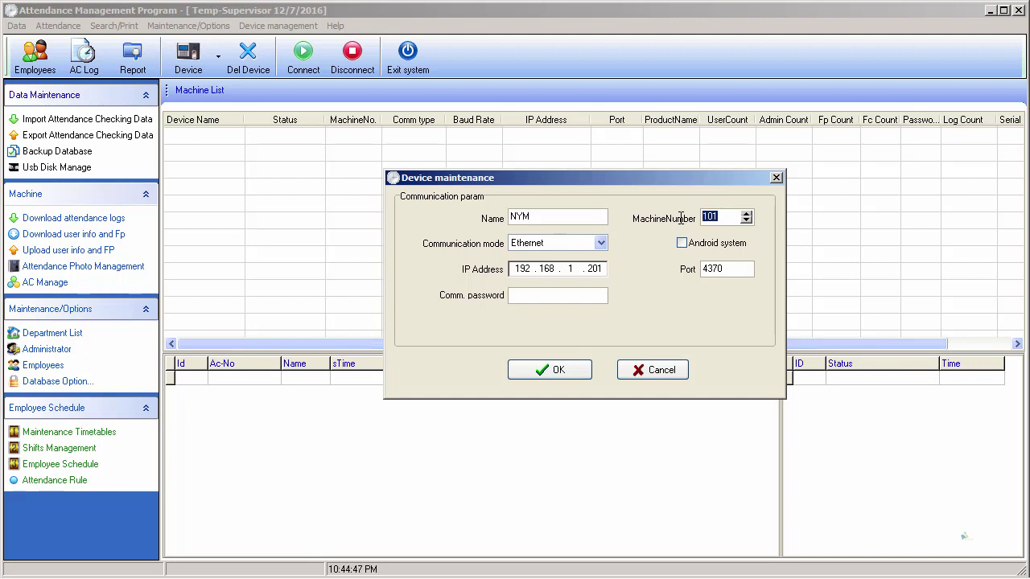
{"action": "type", "text": "1"}
{"action": "left_click", "coordinate": [600, 269]}
{"action": "key", "text": "BackSpace"}
{"action": "key", "text": "BackSpace"}
{"action": "key", "text": "BackSpace"}
{"action": "key", "text": "BackSpace"}
{"action": "key", "text": "BackSpace"}
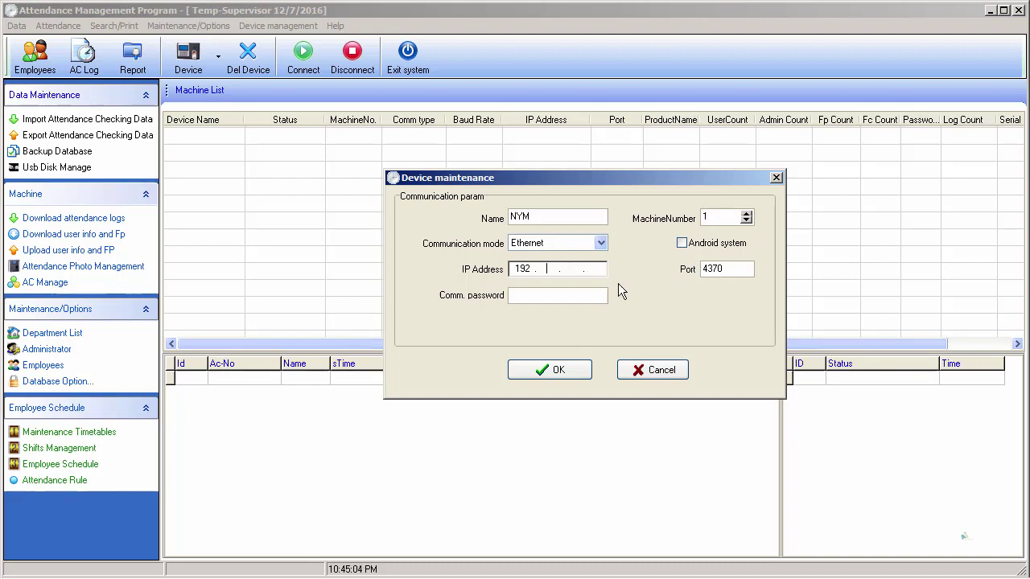
{"action": "key", "text": "BackSpace"}
{"action": "key", "text": "BackSpace"}
{"action": "key", "text": "BackSpace"}
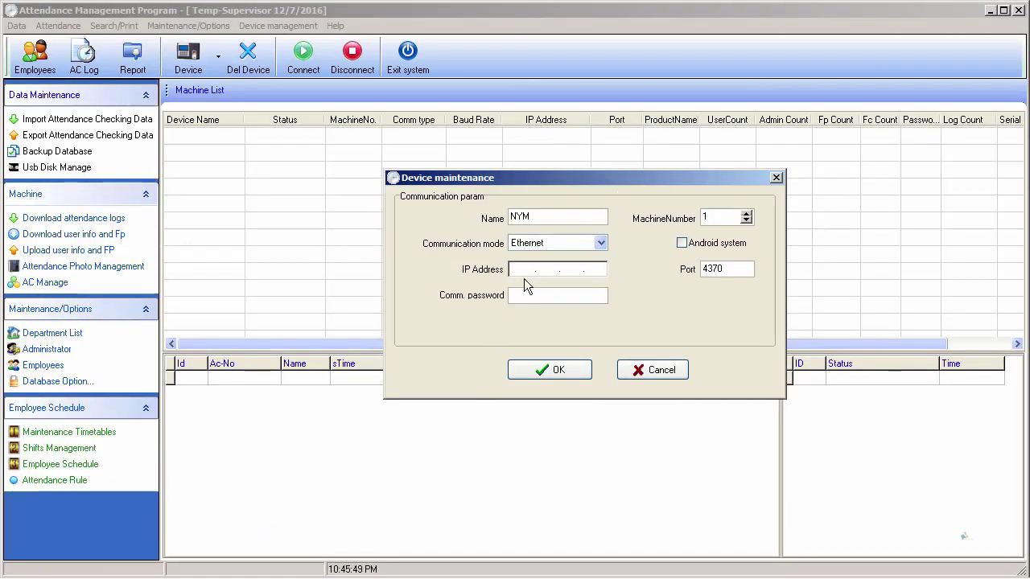
{"action": "type", "text": "182 . 1"}
{"action": "type", "text": "91 . "}
{"action": "type", "text": "71 . 105"}
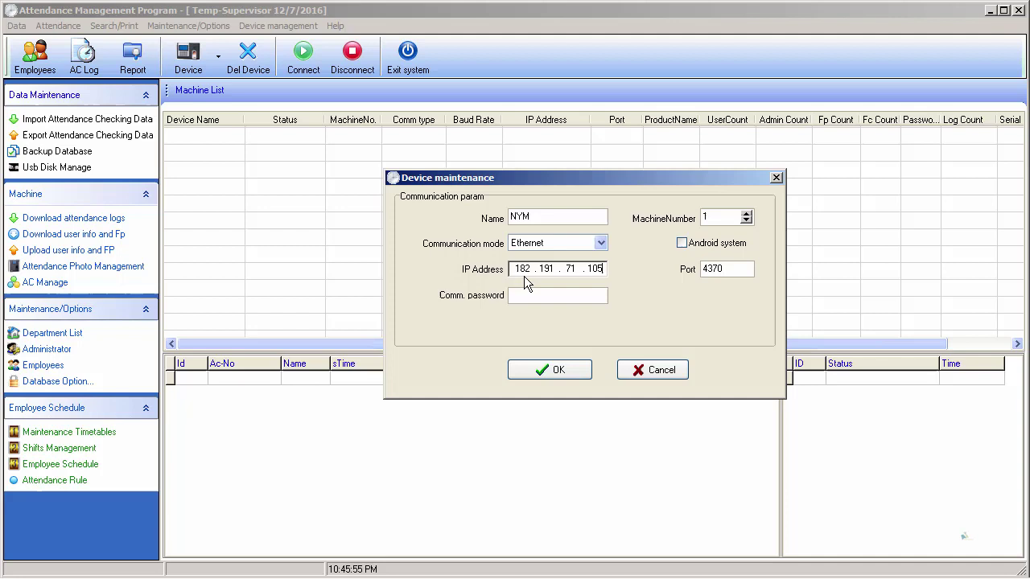
{"action": "left_click", "coordinate": [564, 298]}
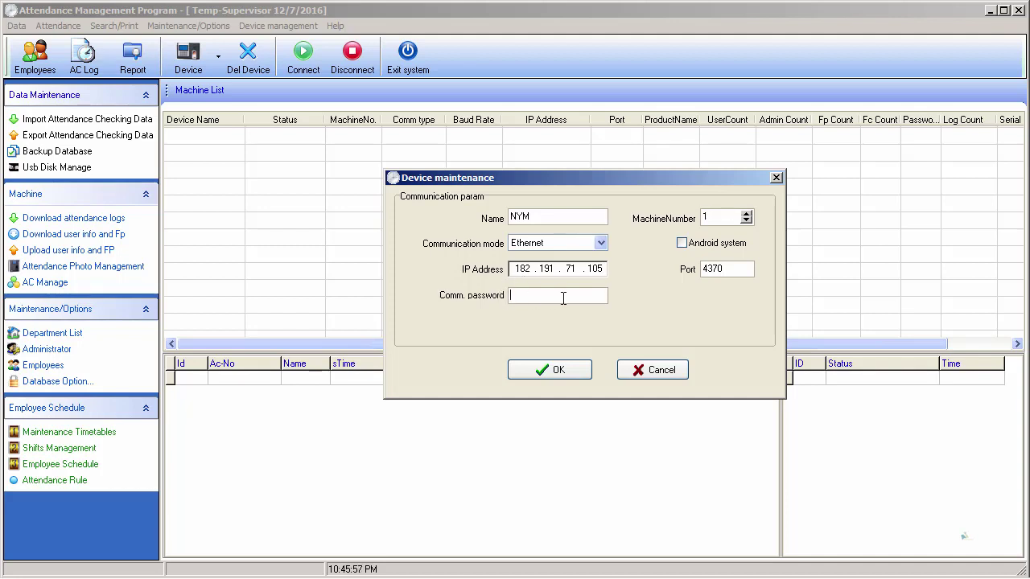
{"action": "type", "text": "12"}
{"action": "type", "text": "4"}
{"action": "key", "text": "alt+Tab"}
{"action": "left_click", "coordinate": [552, 370]}
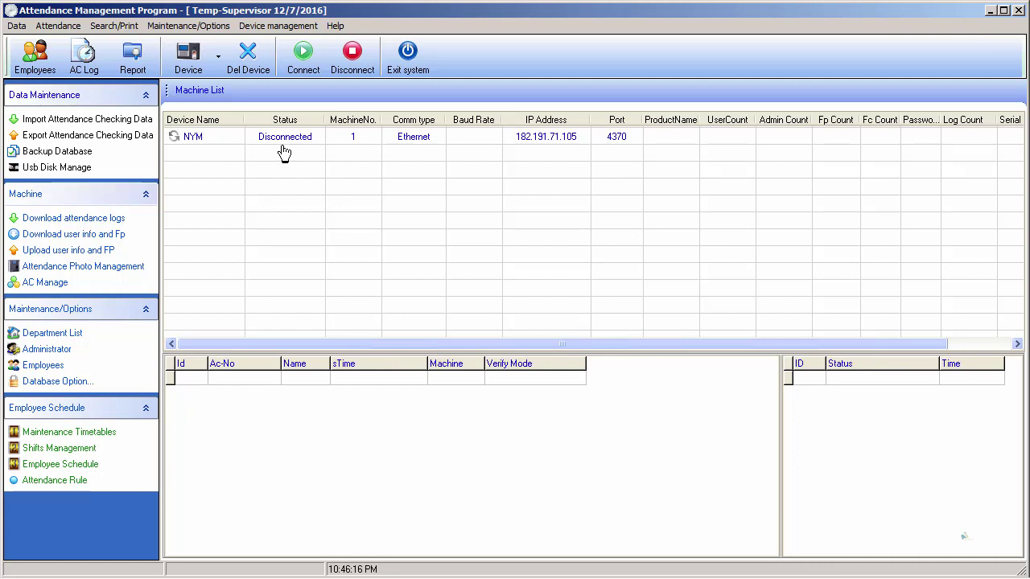
Connect to NYM, loading its iFace702 details: 708 users, 5 admins, 3 logs.
{"action": "left_click", "coordinate": [231, 138]}
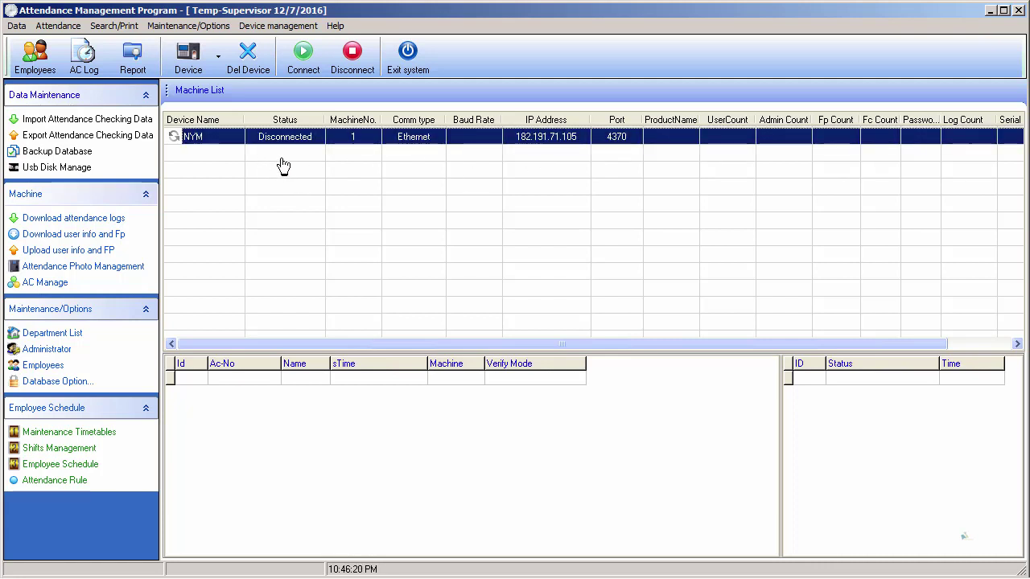
{"action": "left_click", "coordinate": [301, 68]}
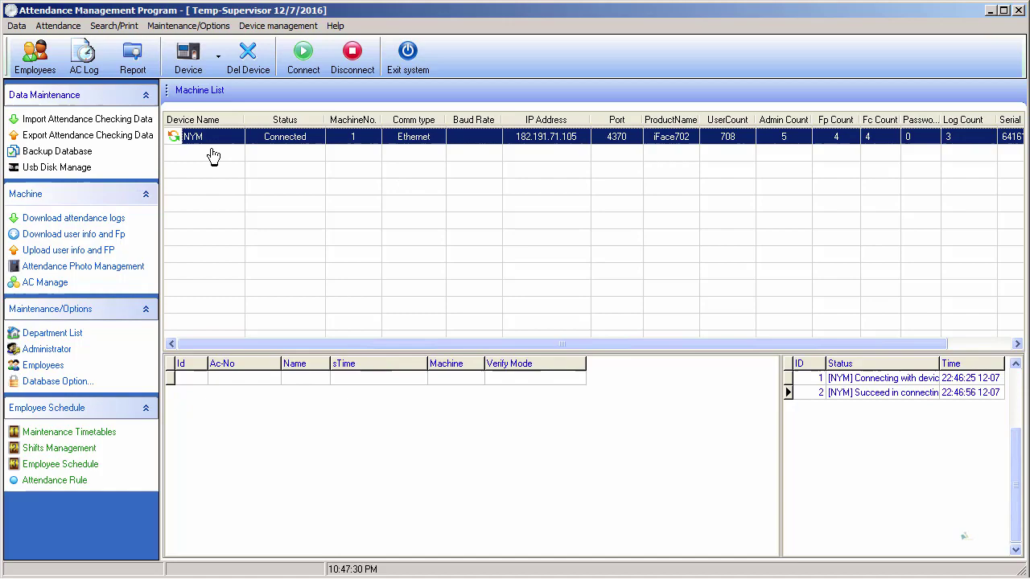
{"action": "key", "text": "alt+Tab"}
Rename the NYM device to NYM-1 through Edit current device and save it.
{"action": "left_click", "coordinate": [227, 171]}
{"action": "left_click", "coordinate": [225, 138]}
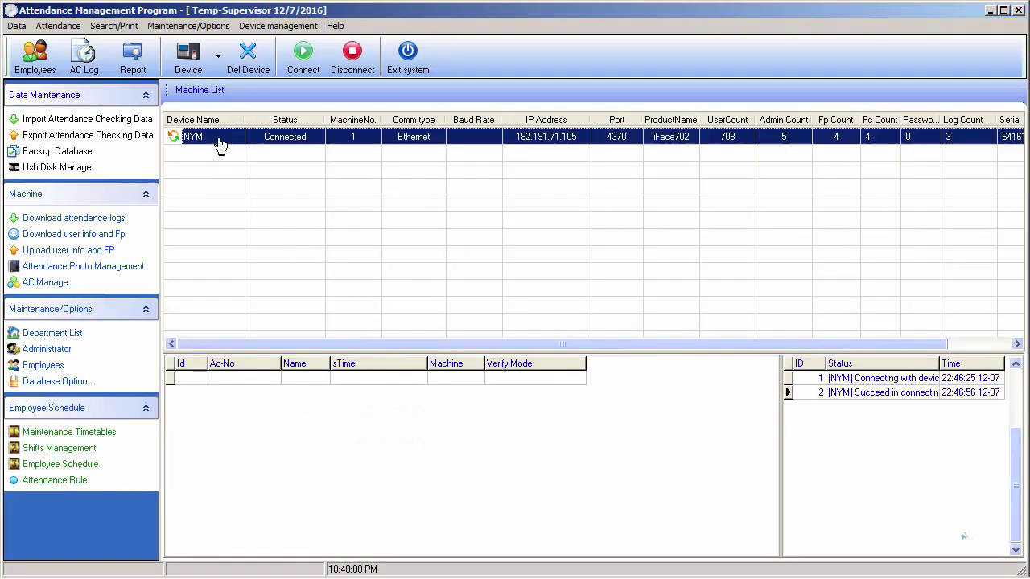
{"action": "left_click", "coordinate": [218, 71]}
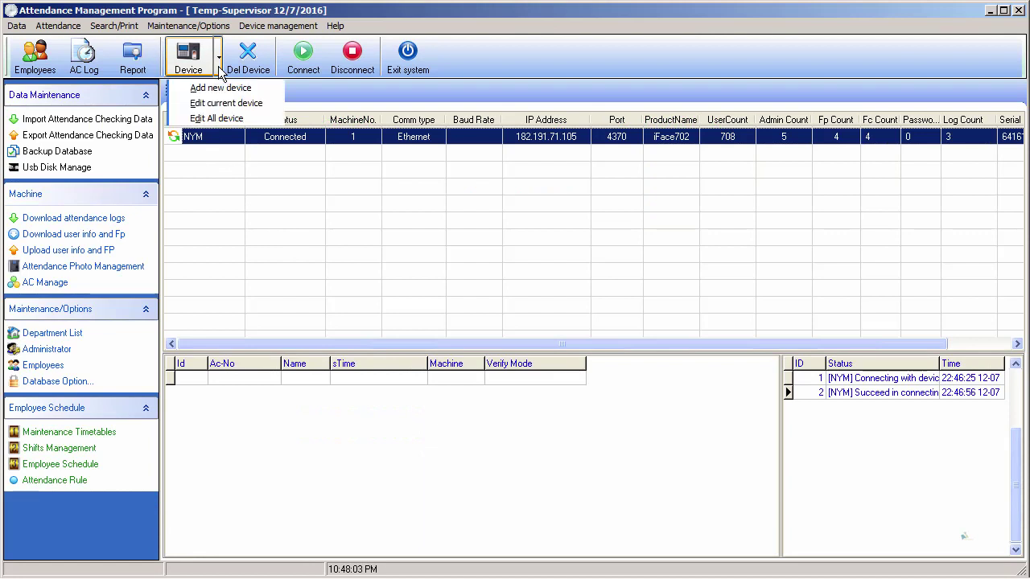
{"action": "left_click", "coordinate": [226, 108]}
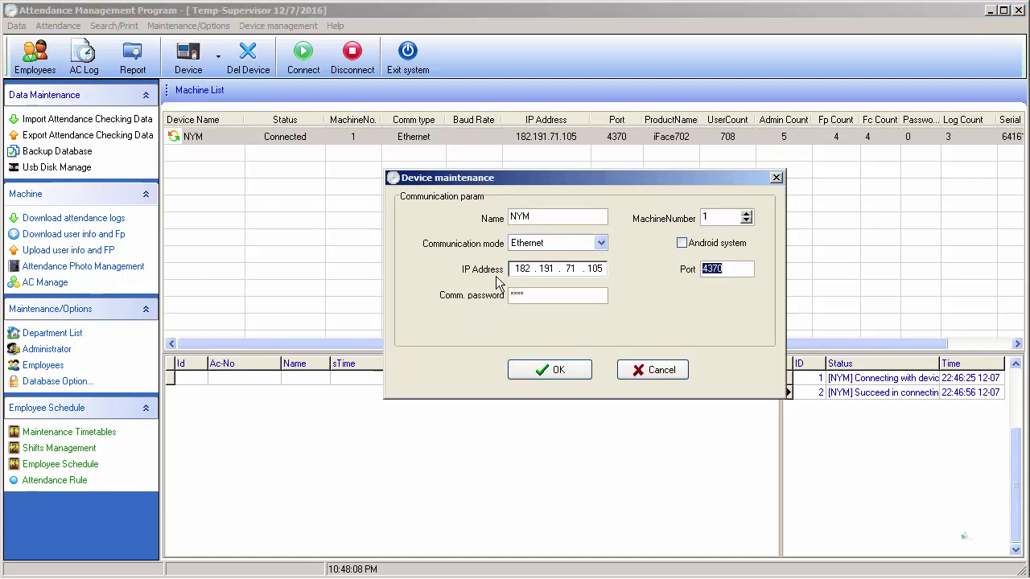
{"action": "left_click", "coordinate": [545, 219]}
{"action": "type", "text": "41"}
{"action": "key", "text": "BackSpace"}
{"action": "key", "text": "BackSpace"}
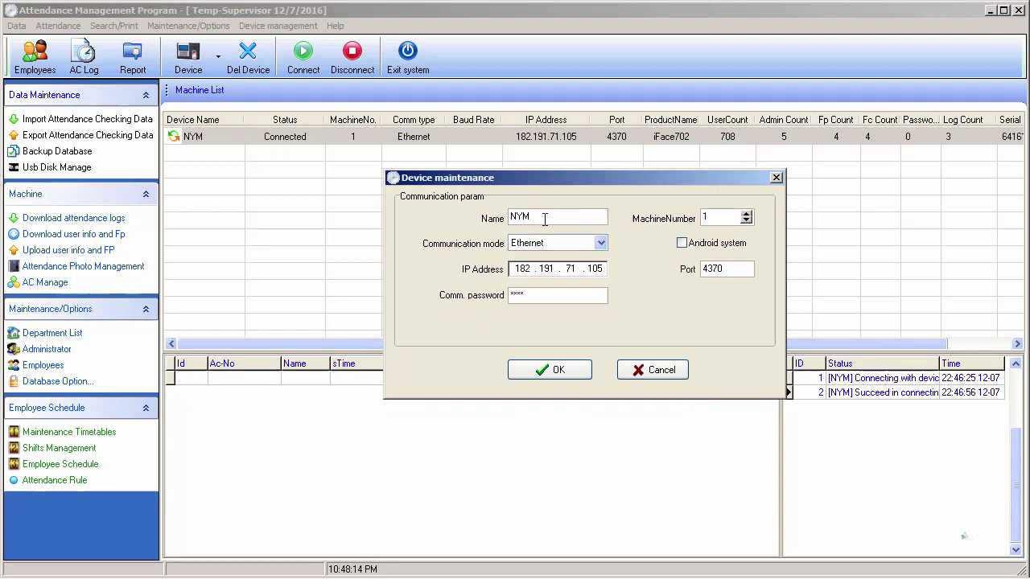
{"action": "type", "text": "-1"}
{"action": "left_click", "coordinate": [575, 371]}
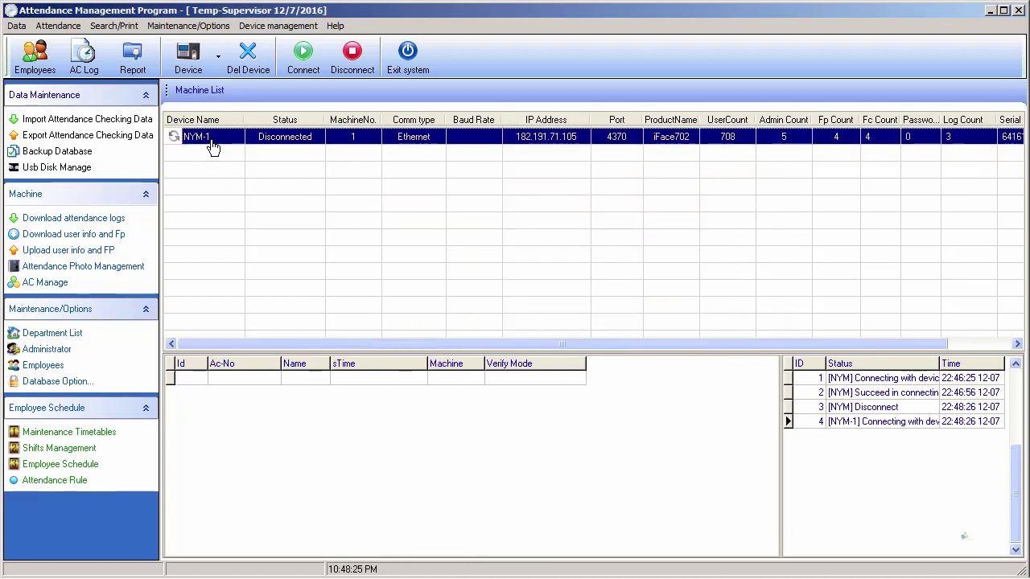
{"action": "left_click", "coordinate": [189, 143]}
Select NYM-1 so it reconnects, again reporting 708 users, 5 admins and 3 logs.
{"action": "left_click", "coordinate": [225, 142]}
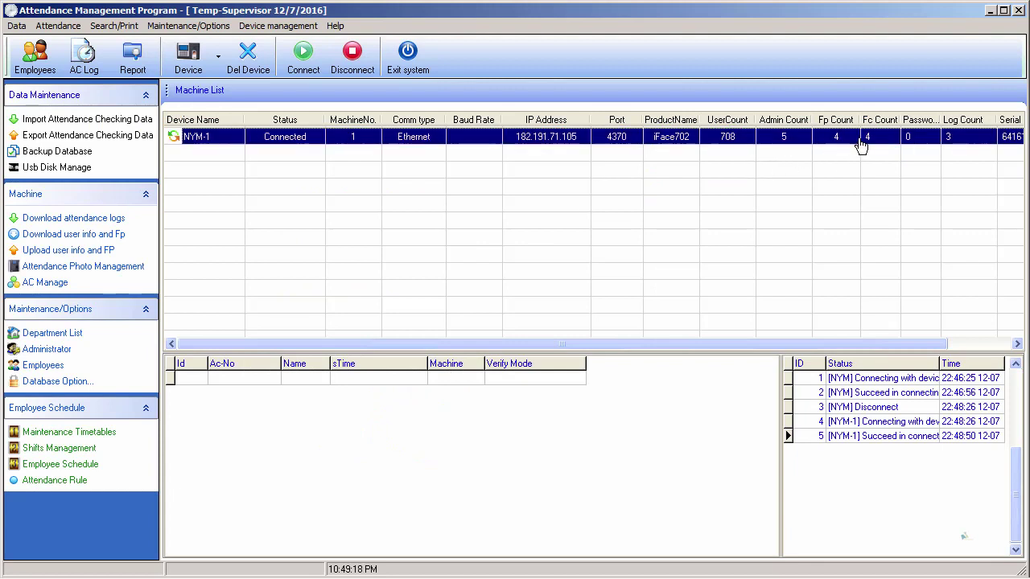
Delete NYM-1's attendance log via the right-click Delete AC Log option and confirm.
{"action": "right_click", "coordinate": [227, 142]}
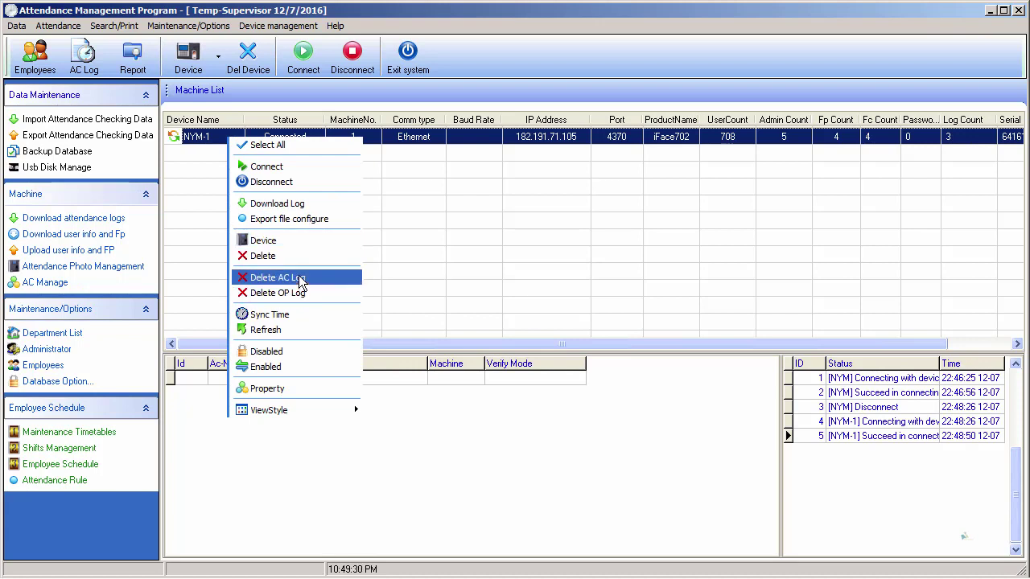
{"action": "left_click", "coordinate": [299, 278]}
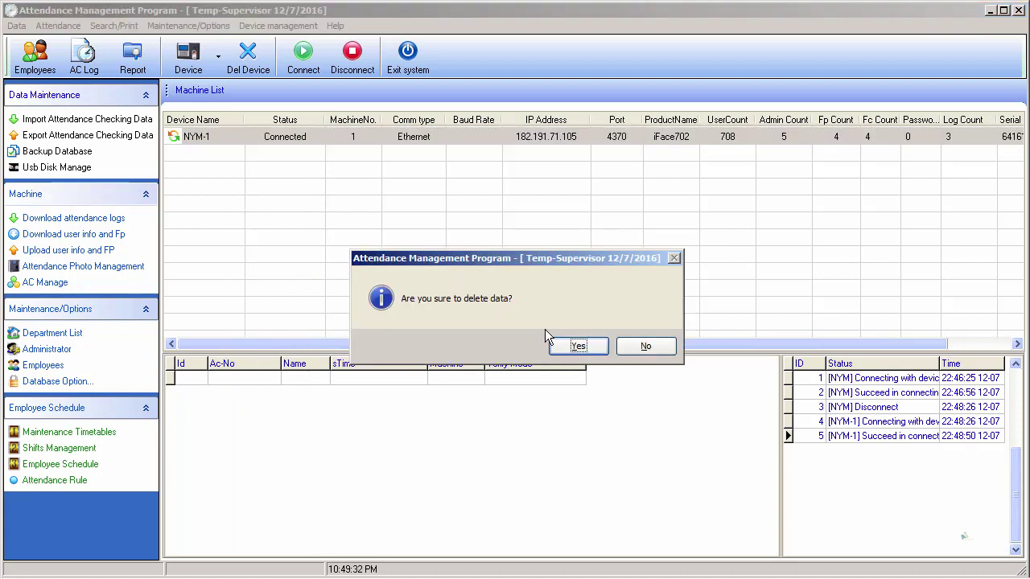
{"action": "left_click", "coordinate": [583, 347]}
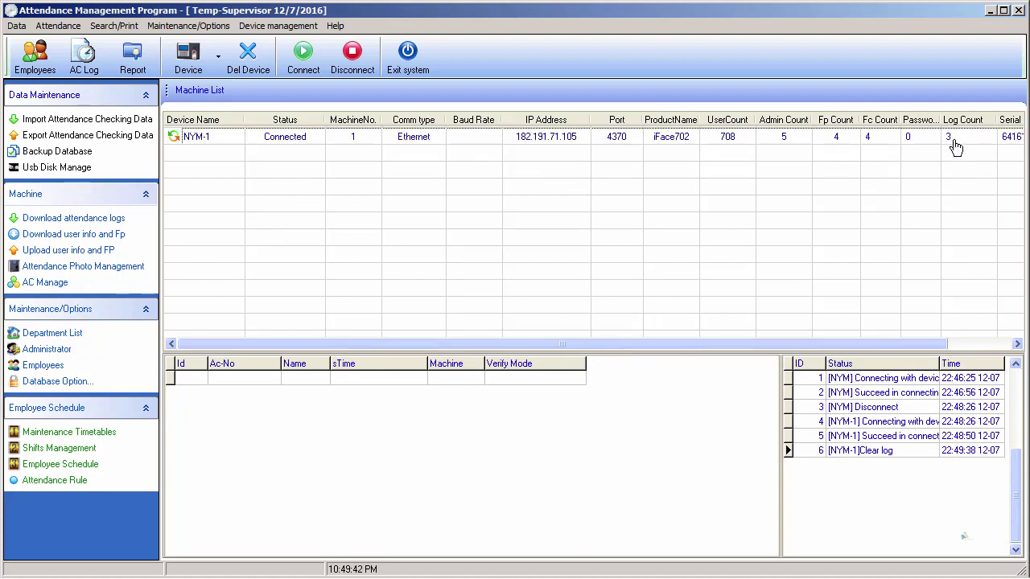
Disconnect and reconnect NYM-1 so its log count refreshes to 0.
{"action": "left_click", "coordinate": [219, 138]}
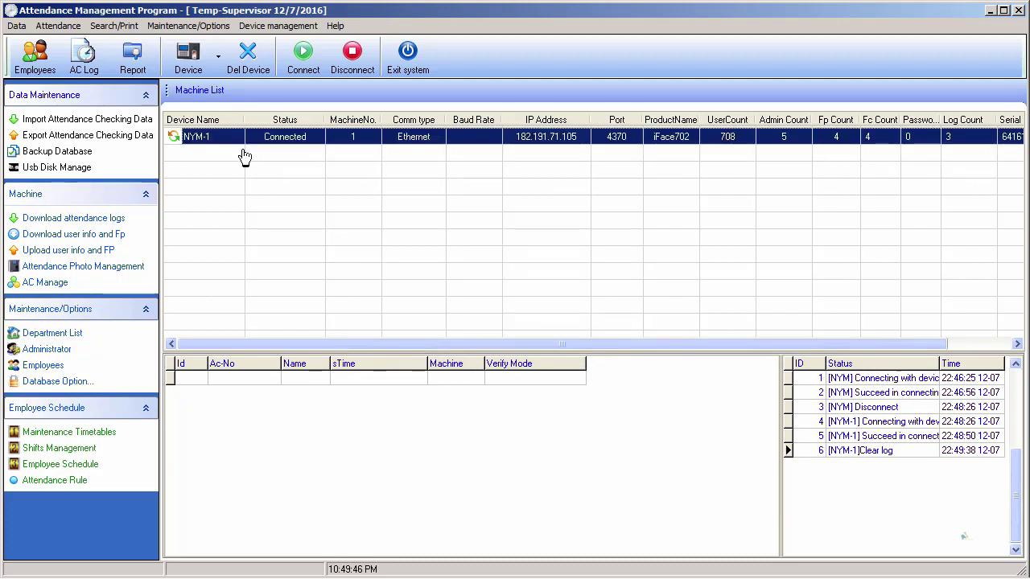
{"action": "left_click", "coordinate": [351, 60]}
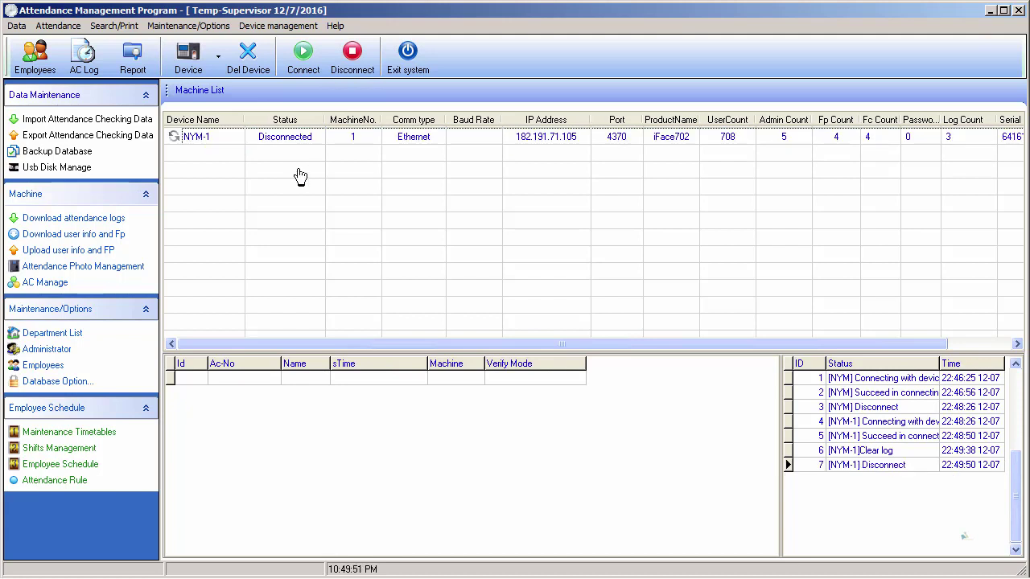
{"action": "left_click", "coordinate": [225, 138]}
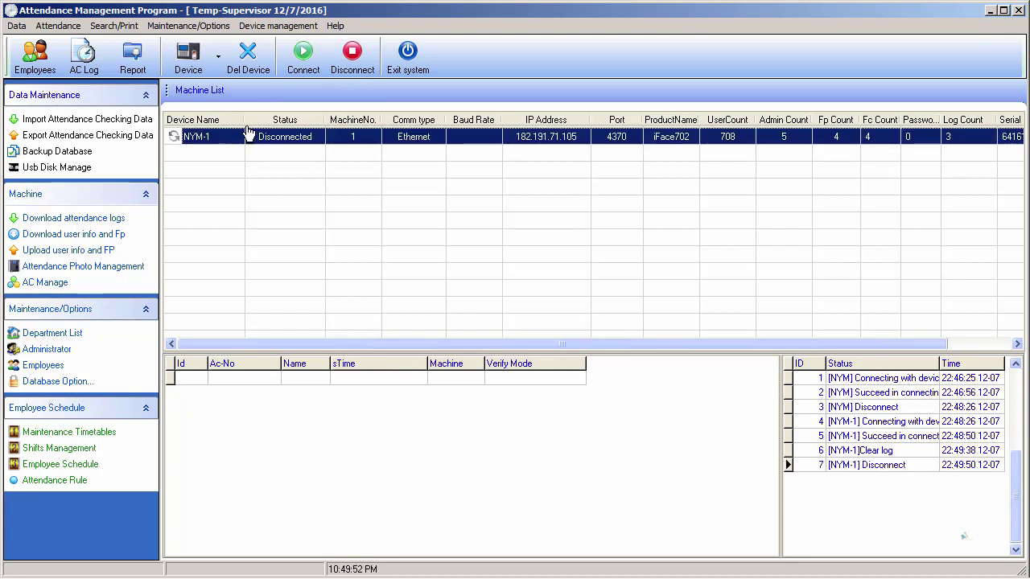
{"action": "left_click", "coordinate": [315, 69]}
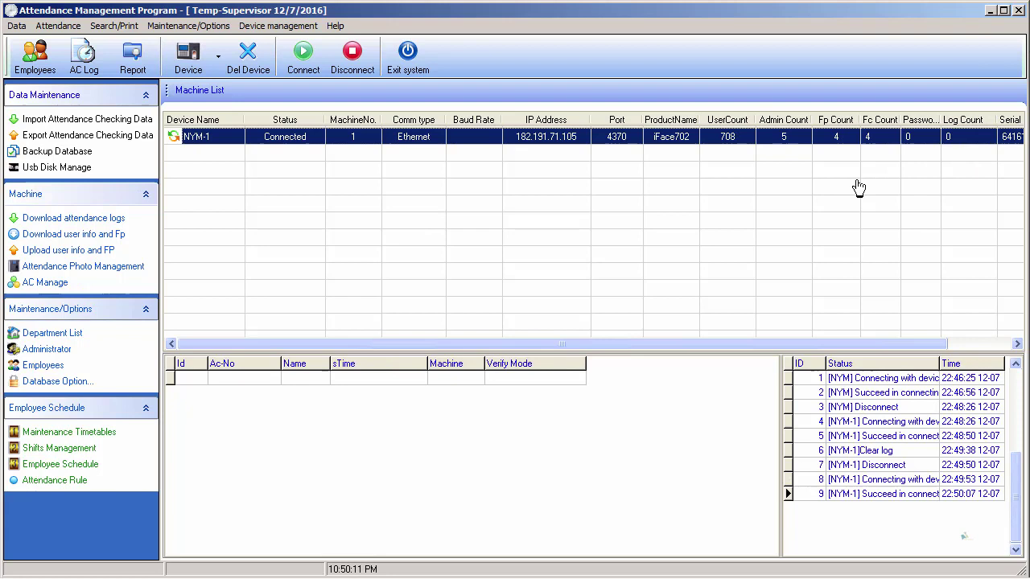
Switch to the PowerPoint Slide Show - [BIO_Presentation] window with Alt+Tab.
{"action": "key", "text": "alt+Tab"}
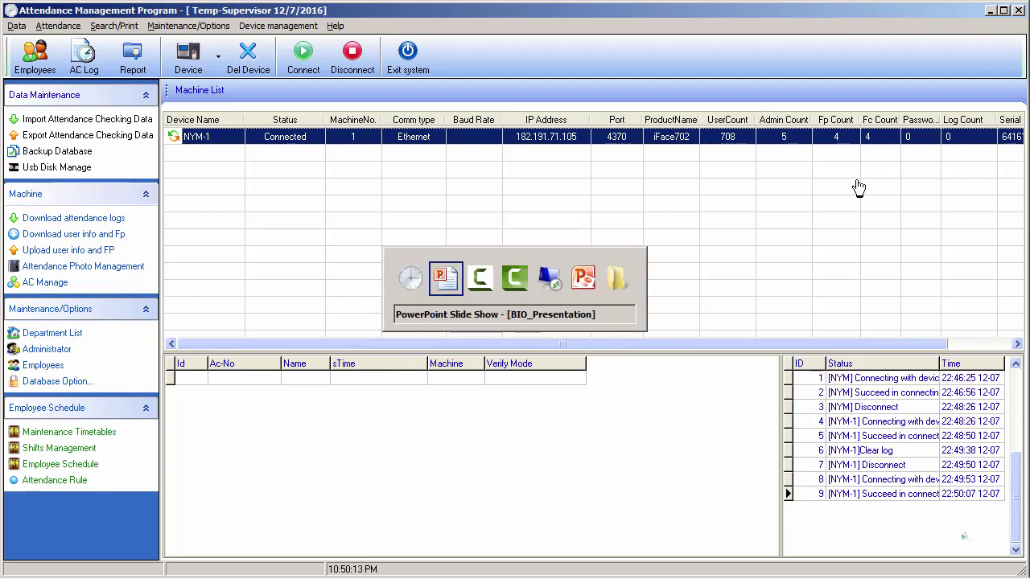